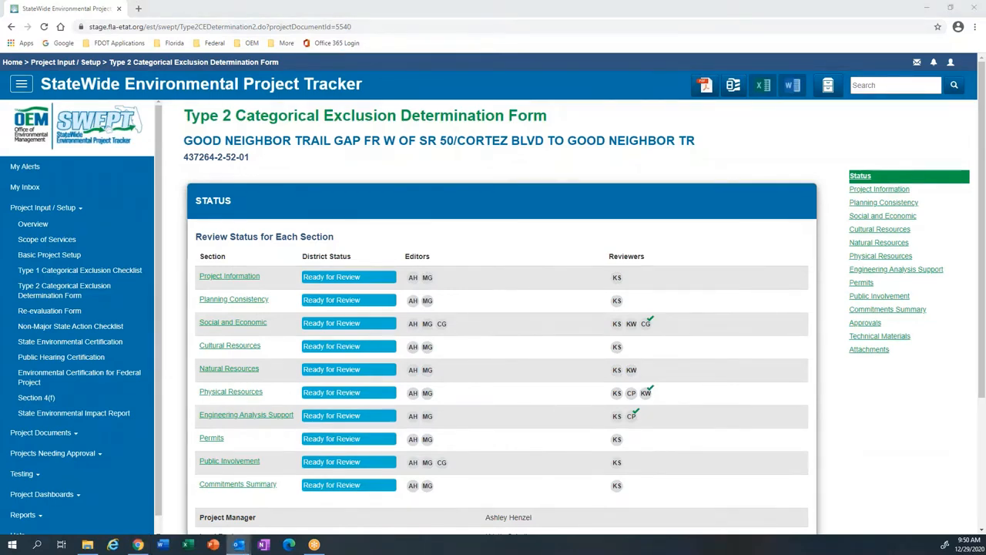
Read the Type 2 CE district-level review notification e-mail through its list of sections assigned for review, and put it away
{"action": "left_click_drag", "start_coordinate": [0, 146], "coordinate": [302, 93]}
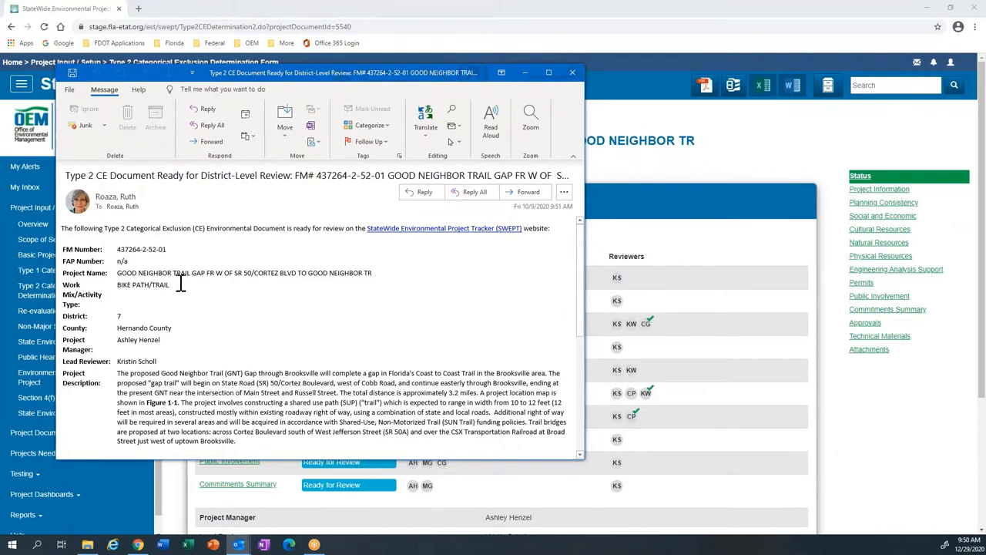
{"action": "scroll", "coordinate": [180, 282], "scroll_direction": "down", "scroll_amount": 1}
{"action": "scroll", "coordinate": [180, 282], "scroll_direction": "down", "scroll_amount": 6}
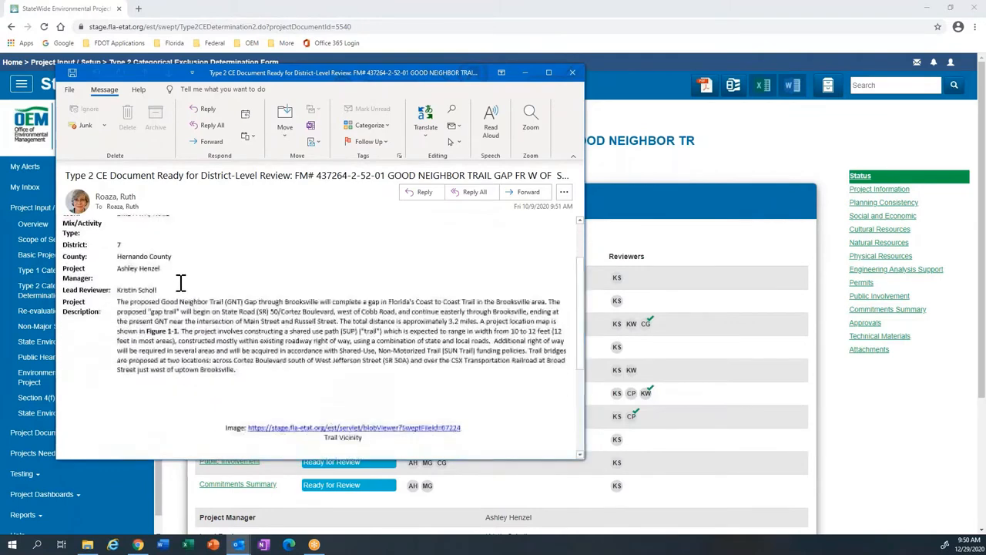
{"action": "scroll", "coordinate": [180, 282], "scroll_direction": "down", "scroll_amount": 1}
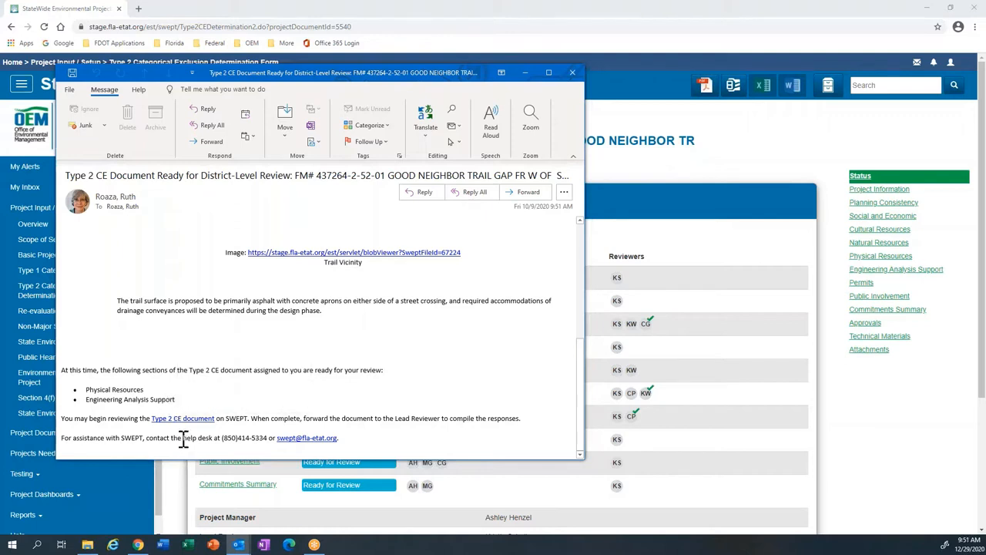
{"action": "left_click", "coordinate": [526, 73]}
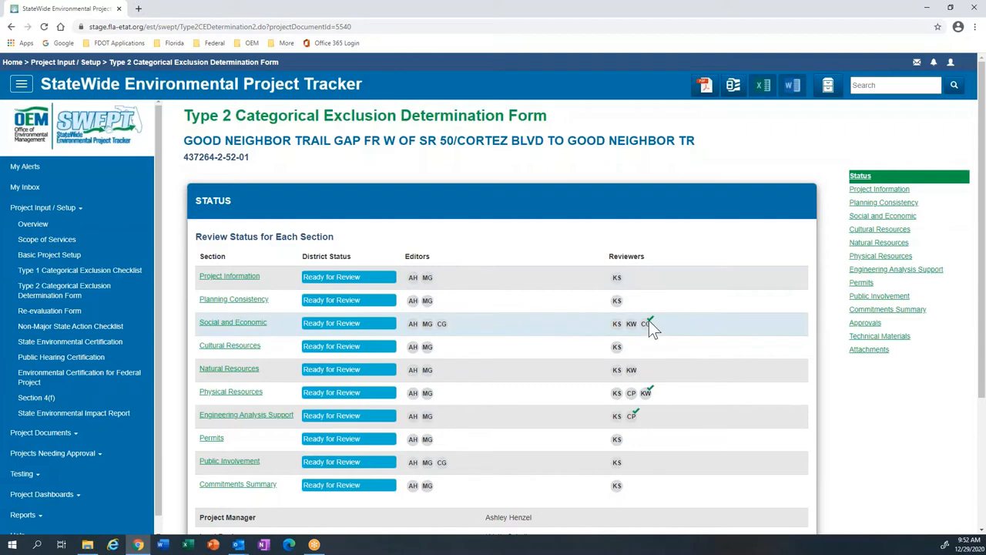
Open the Physical Resources section from the review status list, and hide and re-show all its review comments
{"action": "mouse_move", "coordinate": [649, 323]}
{"action": "left_click", "coordinate": [457, 402]}
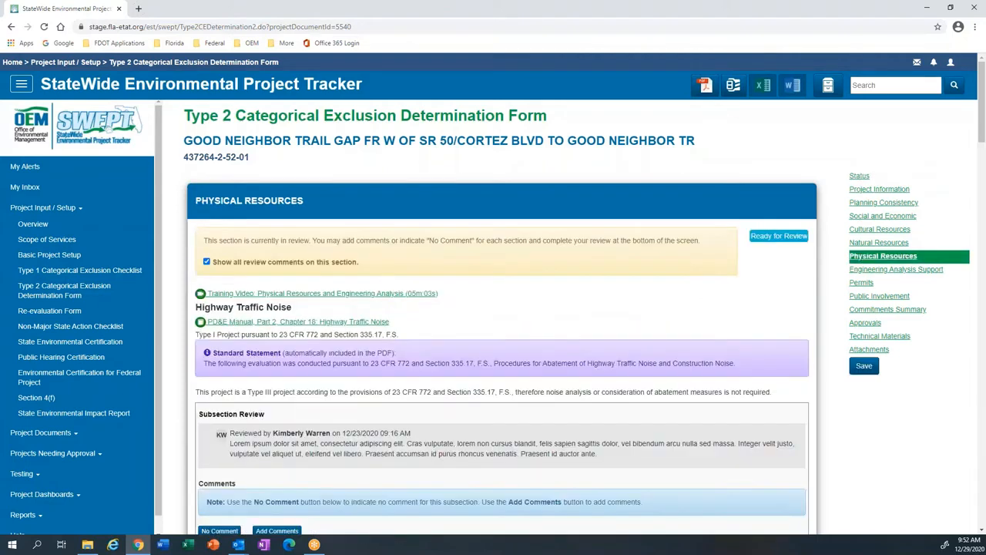
{"action": "scroll", "coordinate": [501, 324], "scroll_direction": "down", "scroll_amount": 1}
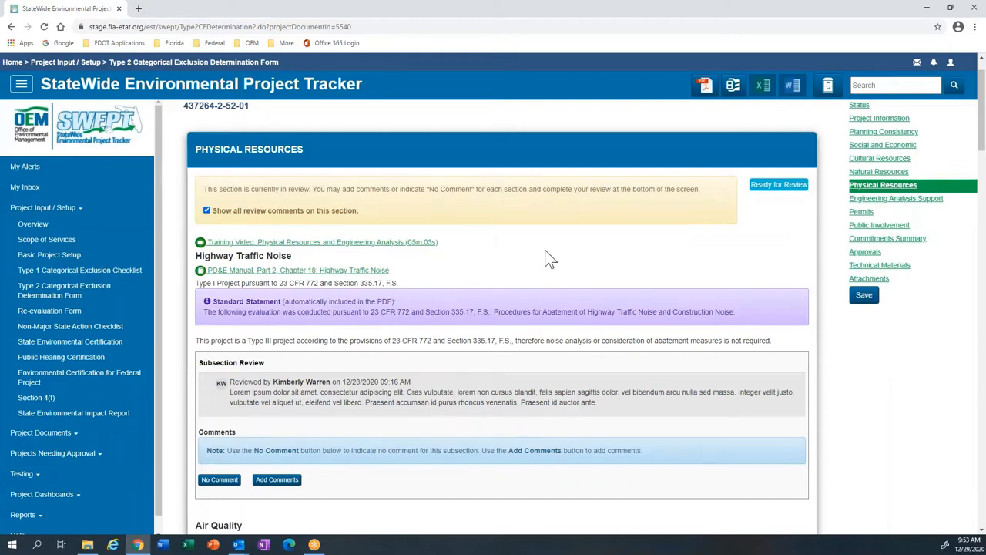
{"action": "scroll", "coordinate": [551, 255], "scroll_direction": "down", "scroll_amount": 1}
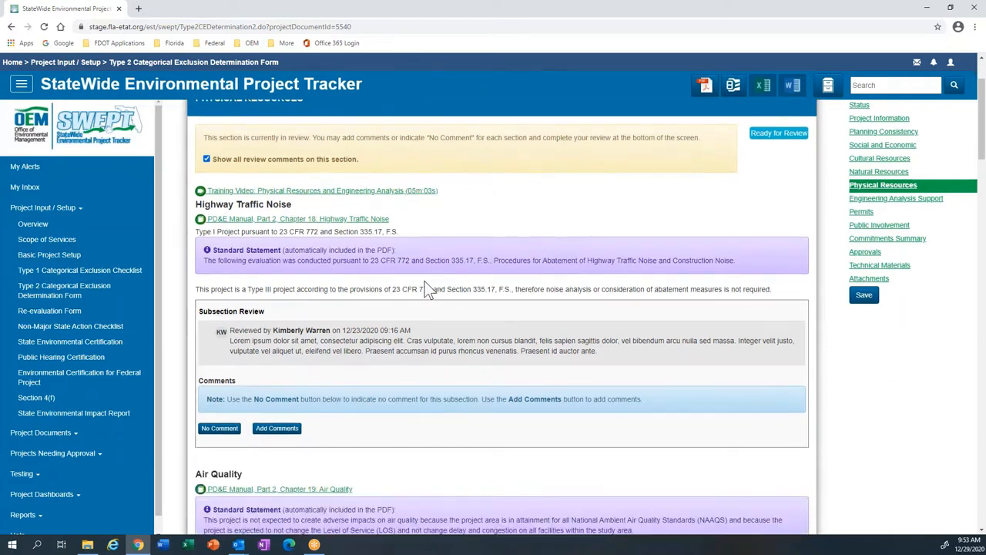
{"action": "left_click", "coordinate": [207, 161]}
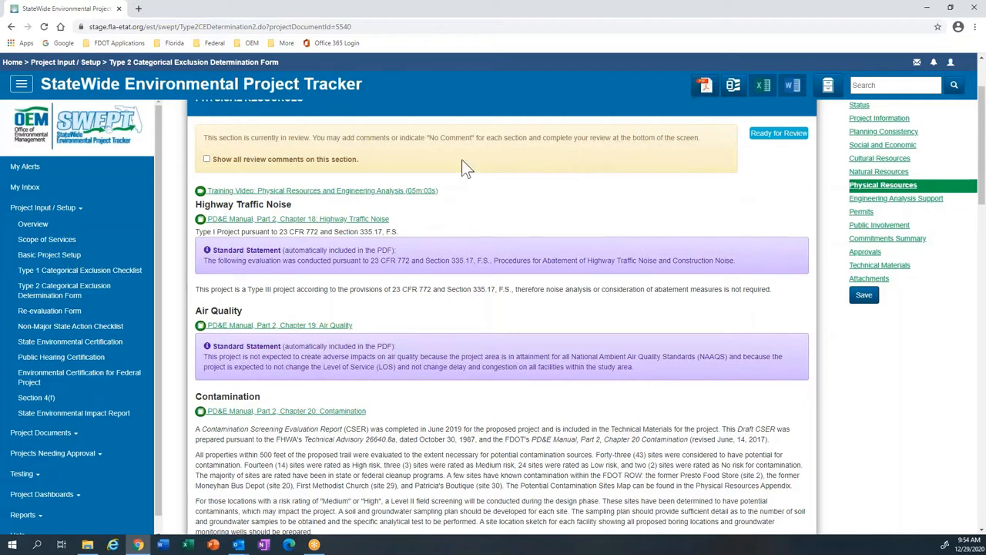
{"action": "left_click", "coordinate": [206, 160]}
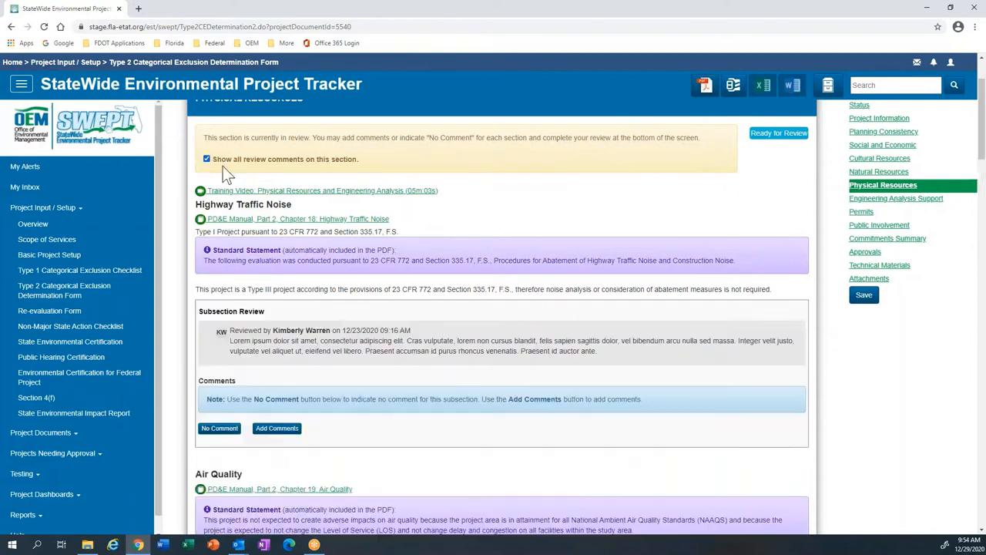
Add a review comment to the Highway Traffic Noise subsection, beginning "Lorem ipsum dolor sit amet, consectetur adipiscing elit."
{"action": "scroll", "coordinate": [288, 190], "scroll_direction": "down", "scroll_amount": 1}
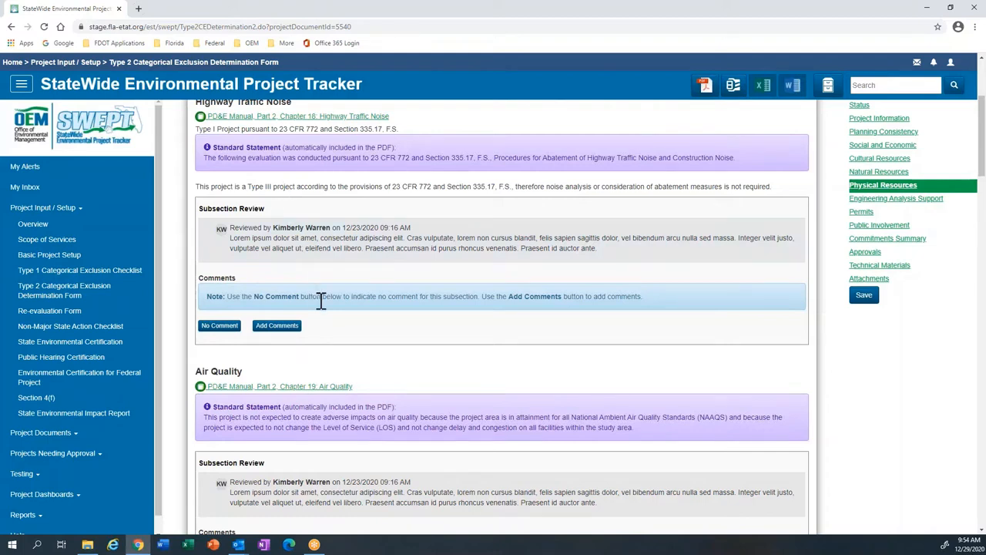
{"action": "left_click", "coordinate": [265, 326]}
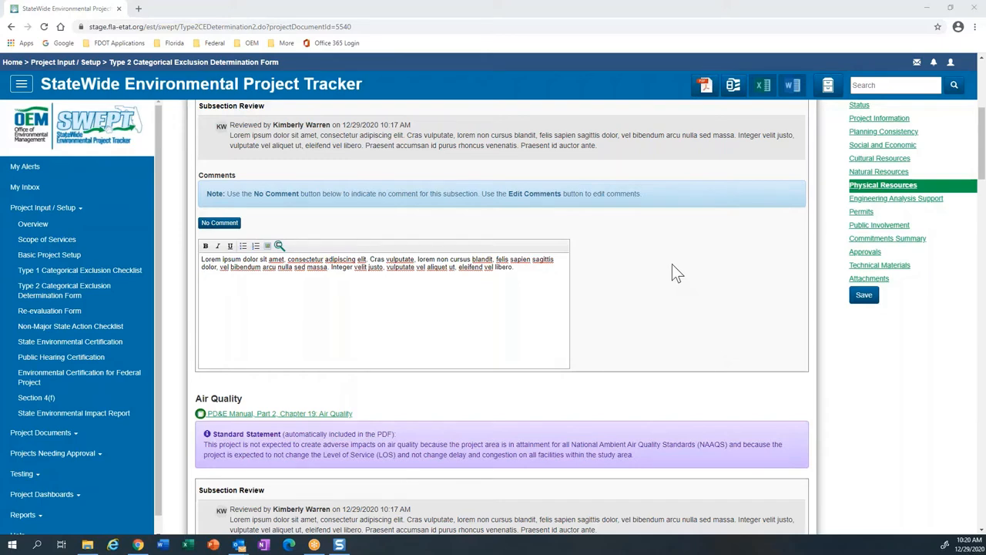
Submit the Physical Resources review results to the Lead Reviewer for compilation
{"action": "scroll", "coordinate": [602, 328], "scroll_direction": "down", "scroll_amount": 10}
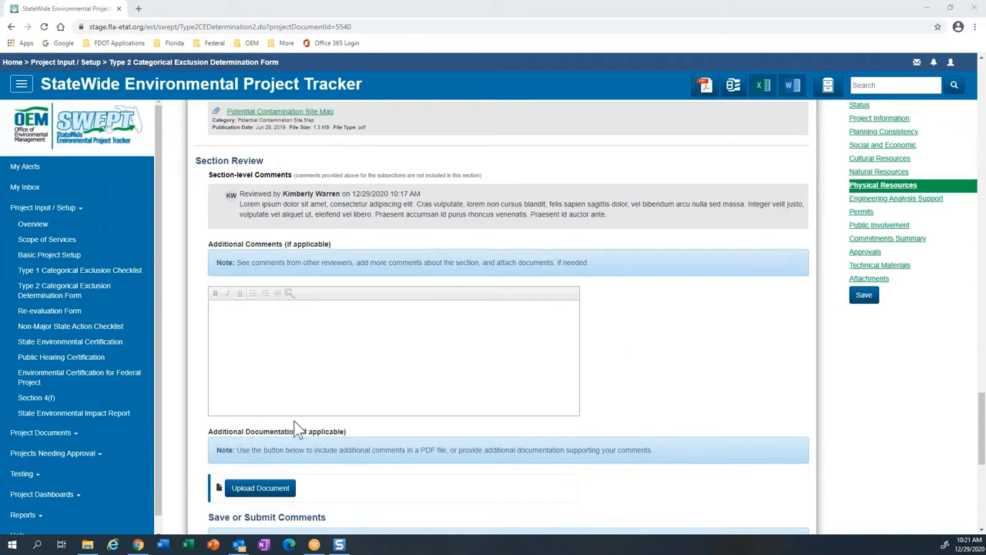
{"action": "scroll", "coordinate": [359, 426], "scroll_direction": "down", "scroll_amount": 2}
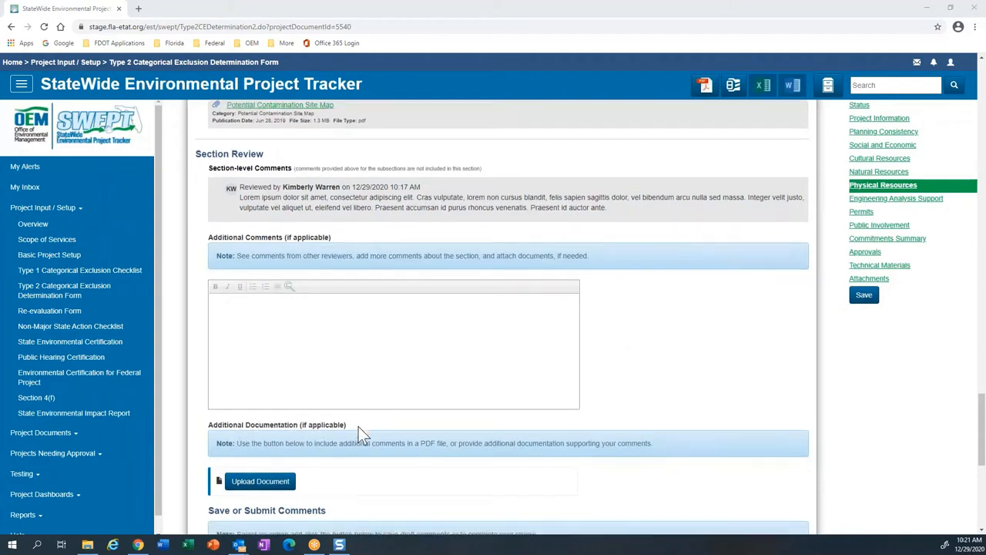
{"action": "scroll", "coordinate": [456, 425], "scroll_direction": "down", "scroll_amount": 4}
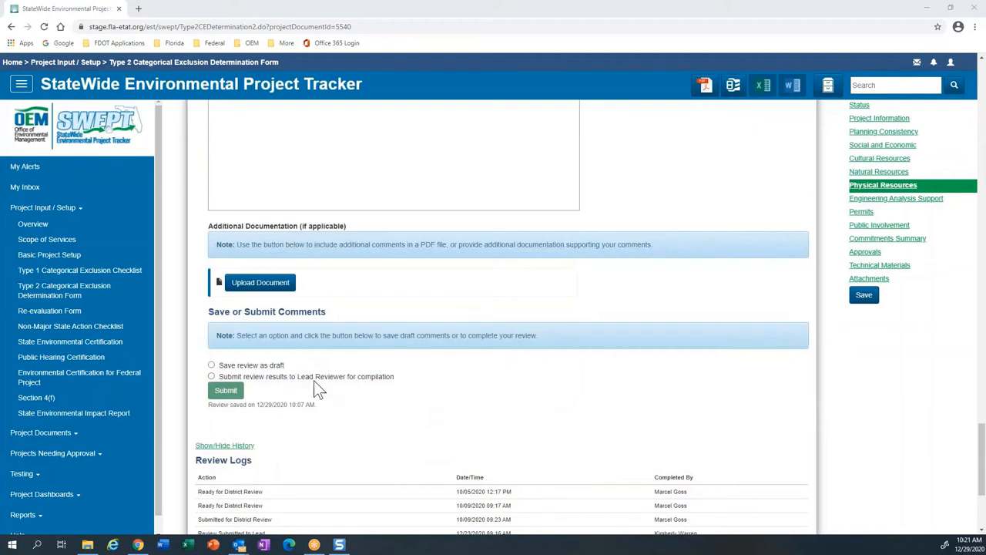
{"action": "left_click", "coordinate": [211, 376]}
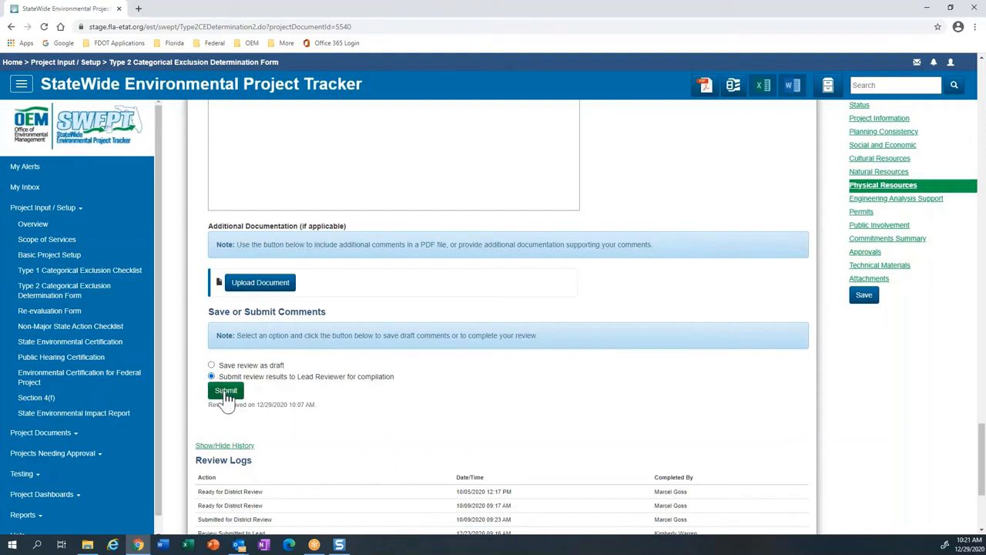
{"action": "left_click", "coordinate": [226, 390]}
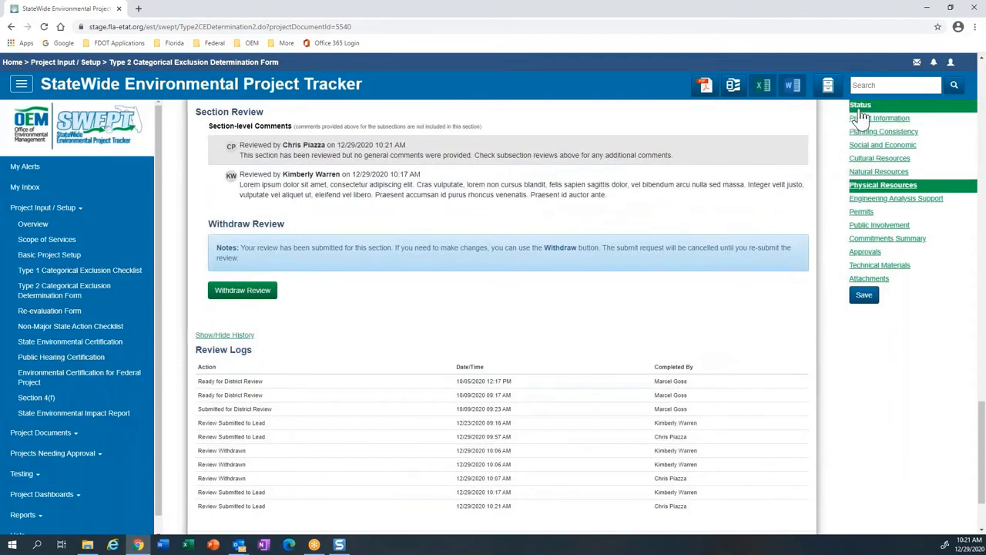
Return to the review status list, open the Project Information section, and submit it as "Complete district review (this section is ready for approval)"
{"action": "scroll", "coordinate": [634, 273], "scroll_direction": "up", "scroll_amount": 15}
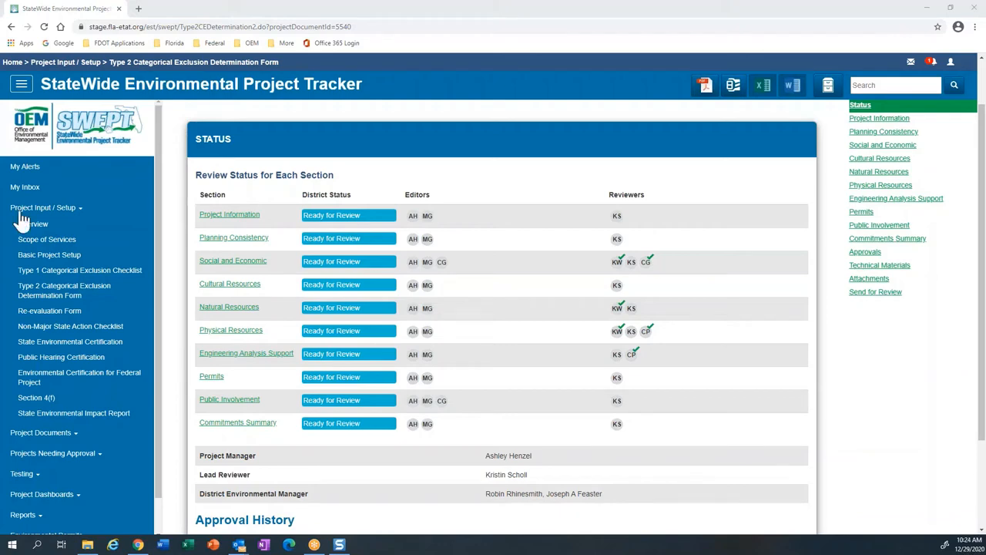
{"action": "left_click", "coordinate": [231, 218]}
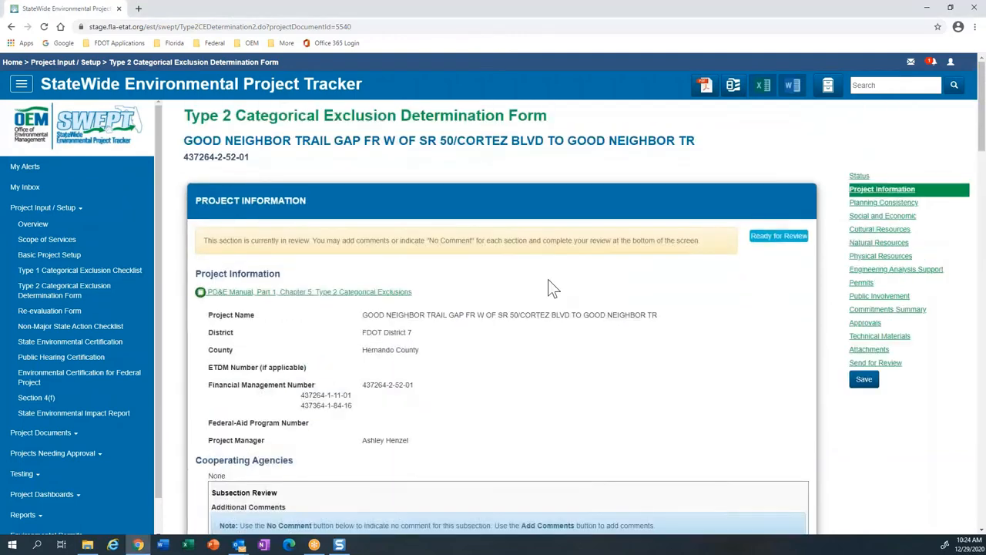
{"action": "scroll", "coordinate": [573, 278], "scroll_direction": "down", "scroll_amount": 4}
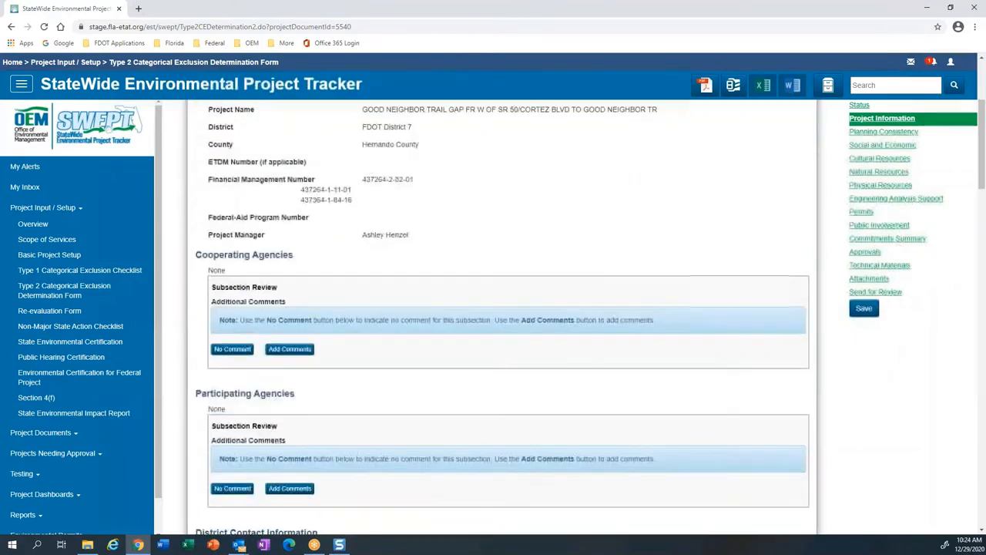
{"action": "scroll", "coordinate": [503, 323], "scroll_direction": "down", "scroll_amount": 2}
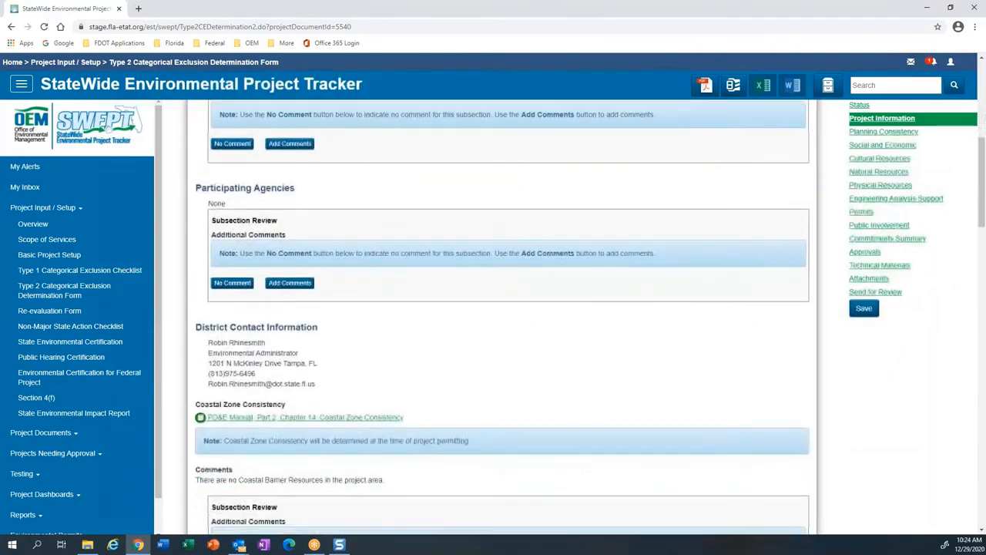
{"action": "scroll", "coordinate": [502, 316], "scroll_direction": "down", "scroll_amount": 3}
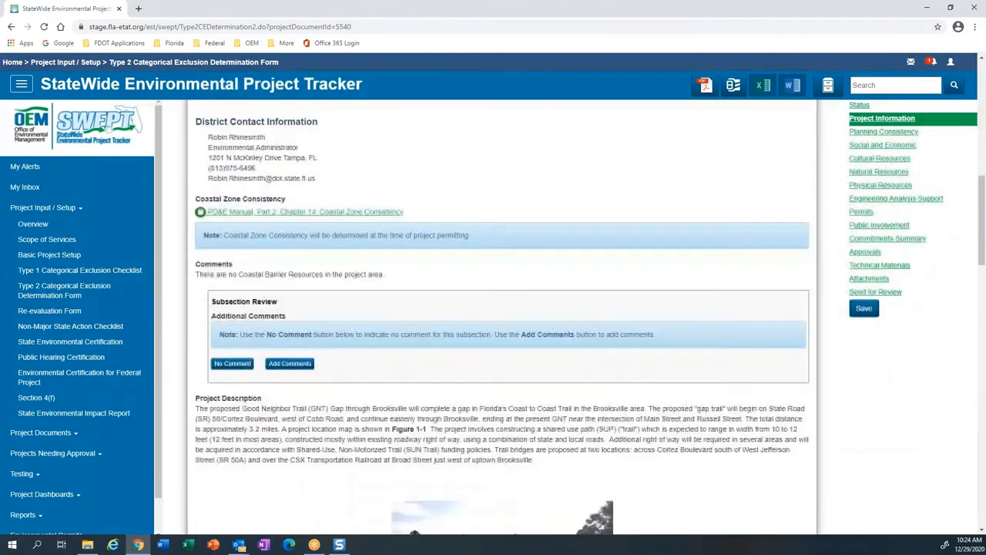
{"action": "scroll", "coordinate": [503, 316], "scroll_direction": "down", "scroll_amount": 1}
{"action": "scroll", "coordinate": [503, 316], "scroll_direction": "down", "scroll_amount": 5}
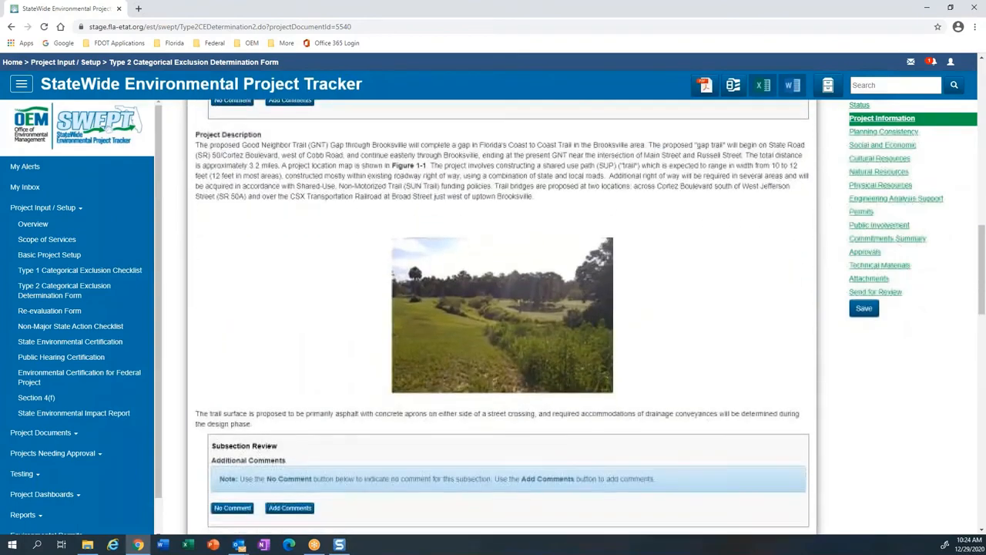
{"action": "scroll", "coordinate": [502, 316], "scroll_direction": "down", "scroll_amount": 2}
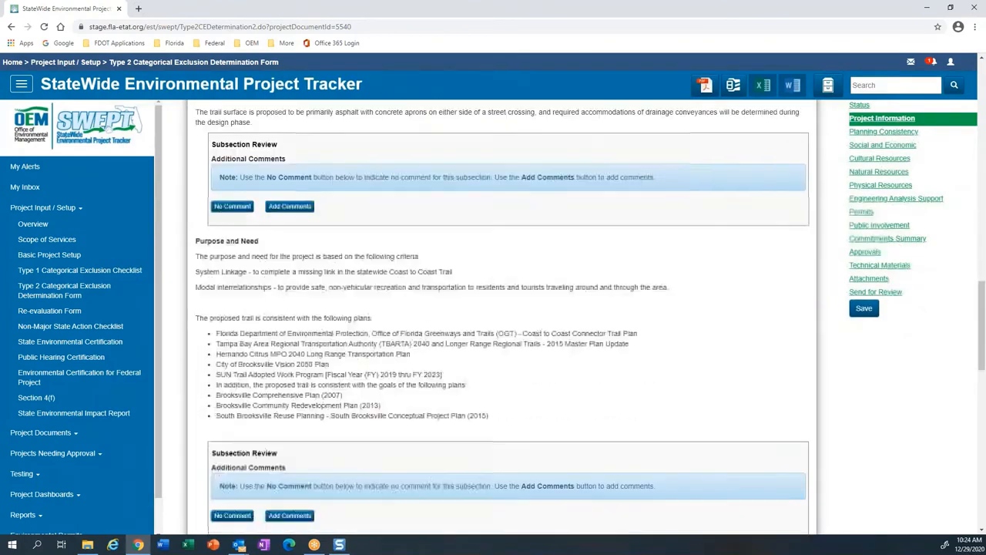
{"action": "scroll", "coordinate": [502, 316], "scroll_direction": "down", "scroll_amount": 4}
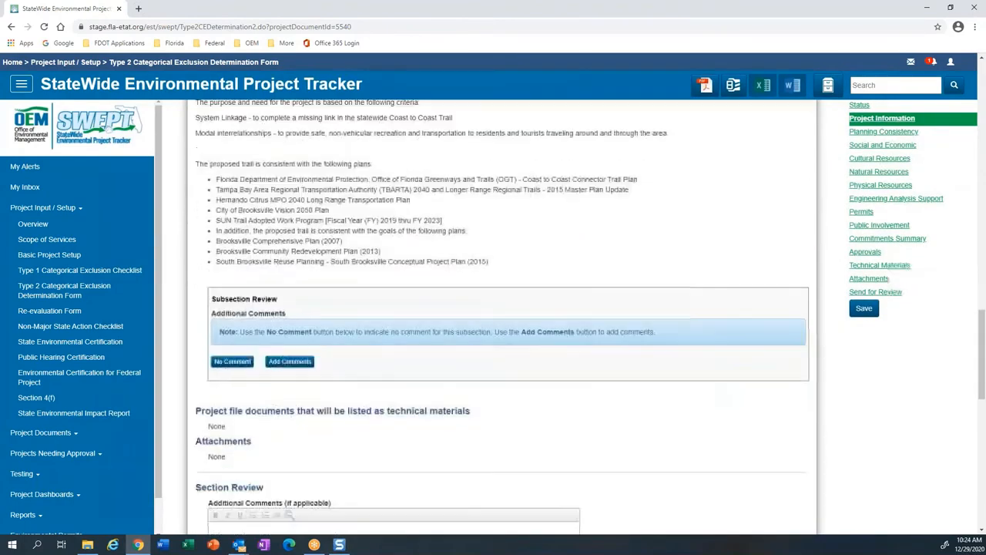
{"action": "scroll", "coordinate": [502, 316], "scroll_direction": "down", "scroll_amount": 4}
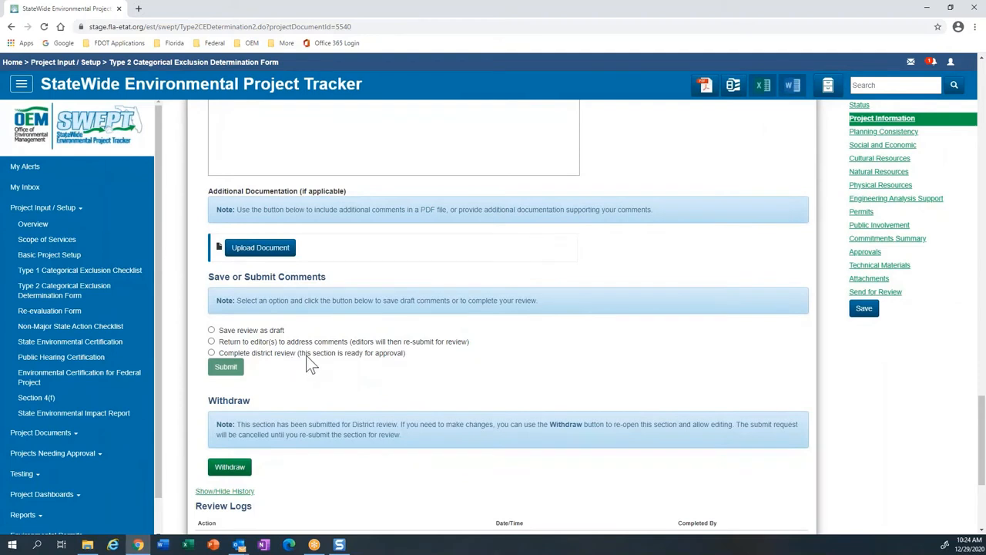
{"action": "left_click", "coordinate": [211, 353]}
{"action": "left_click", "coordinate": [225, 367]}
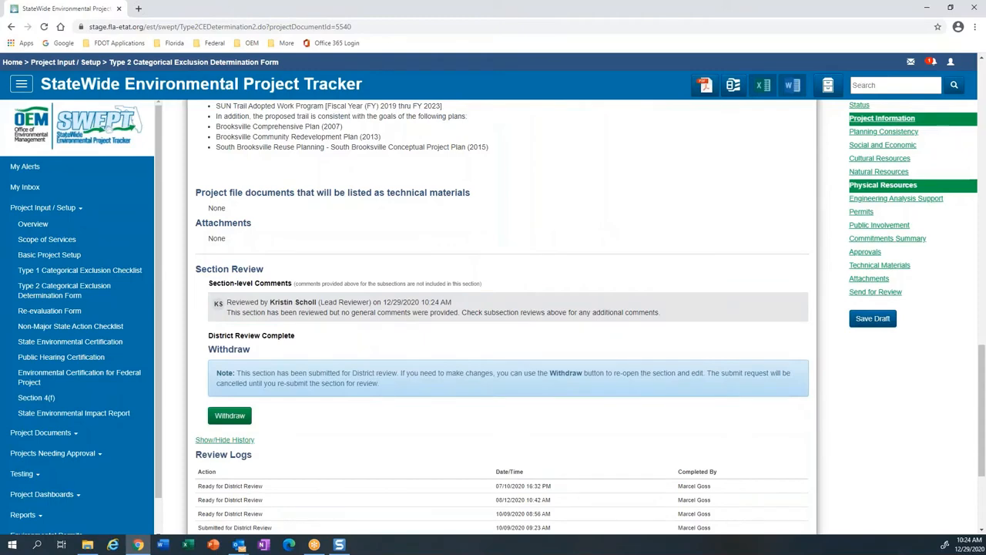
In the Physical Resources section, respond to the first reviewer comment under Highway Traffic Noise with Accept
{"action": "left_click", "coordinate": [883, 185]}
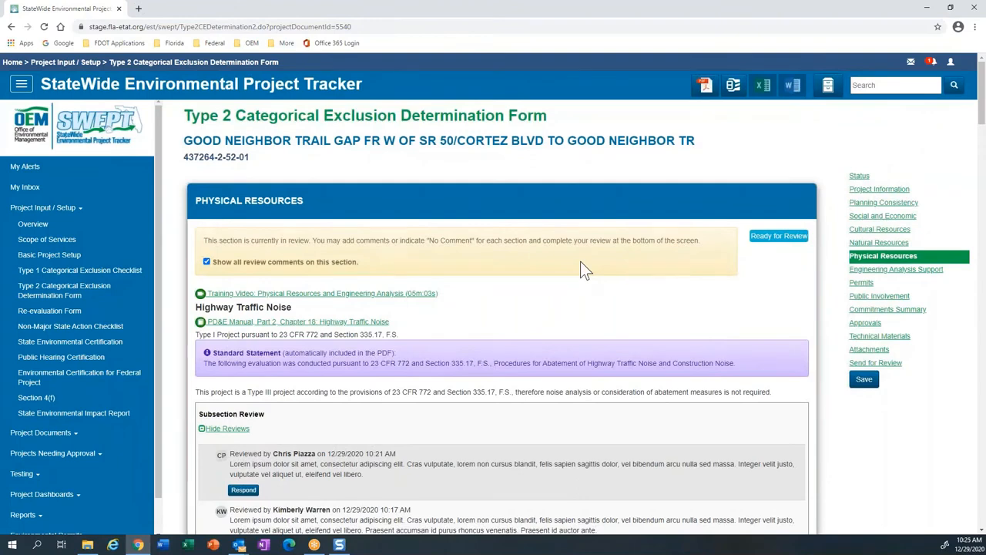
{"action": "scroll", "coordinate": [582, 264], "scroll_direction": "down", "scroll_amount": 2}
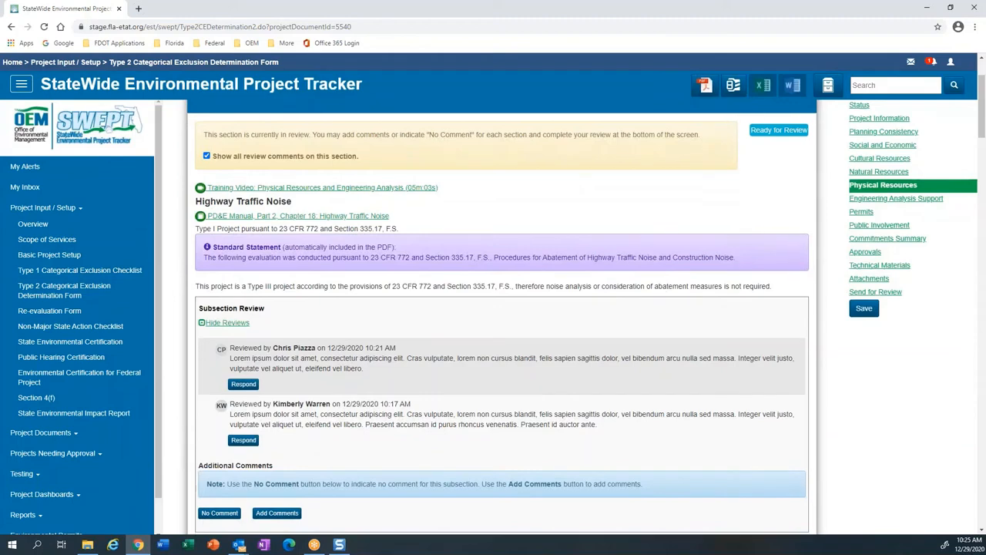
{"action": "scroll", "coordinate": [454, 299], "scroll_direction": "down", "scroll_amount": 2}
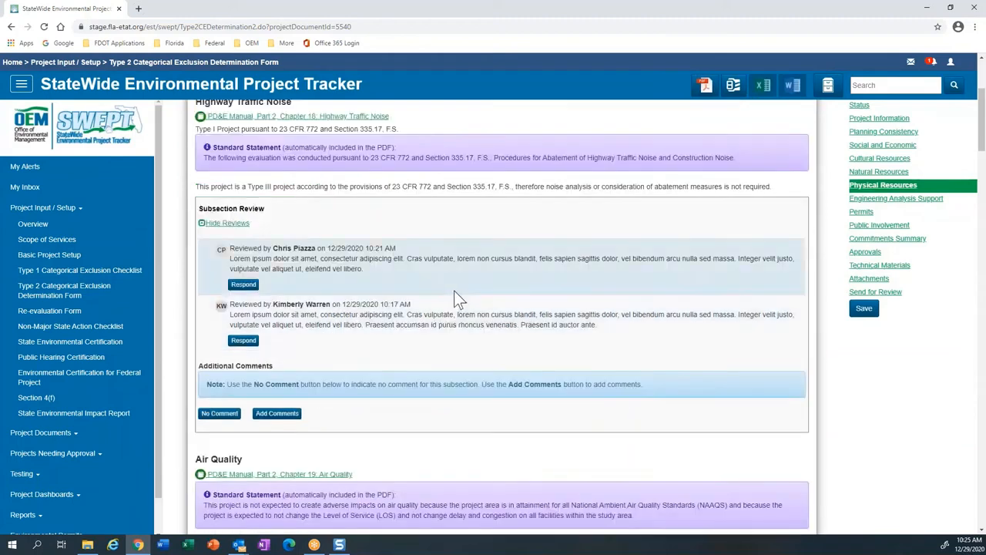
{"action": "left_click", "coordinate": [244, 285]}
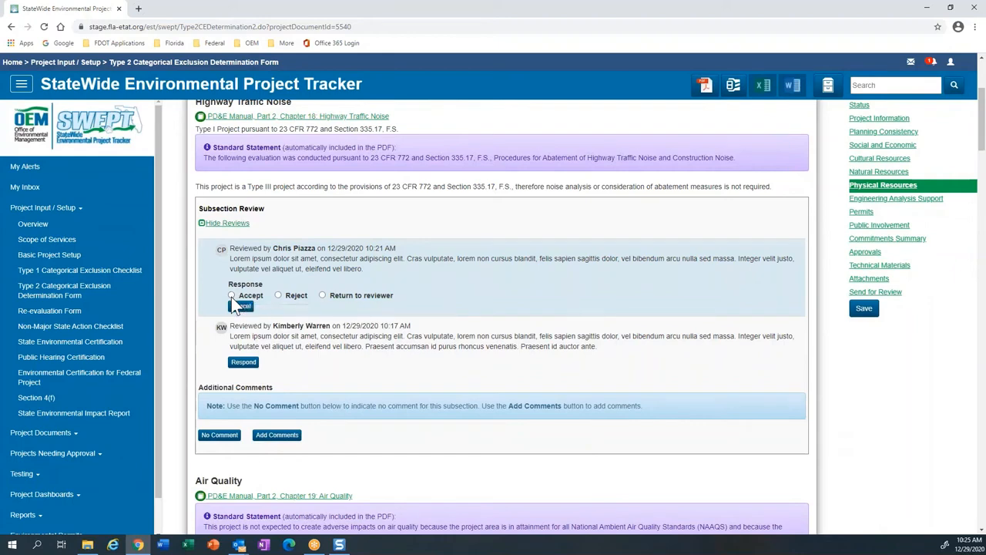
{"action": "left_click", "coordinate": [231, 296]}
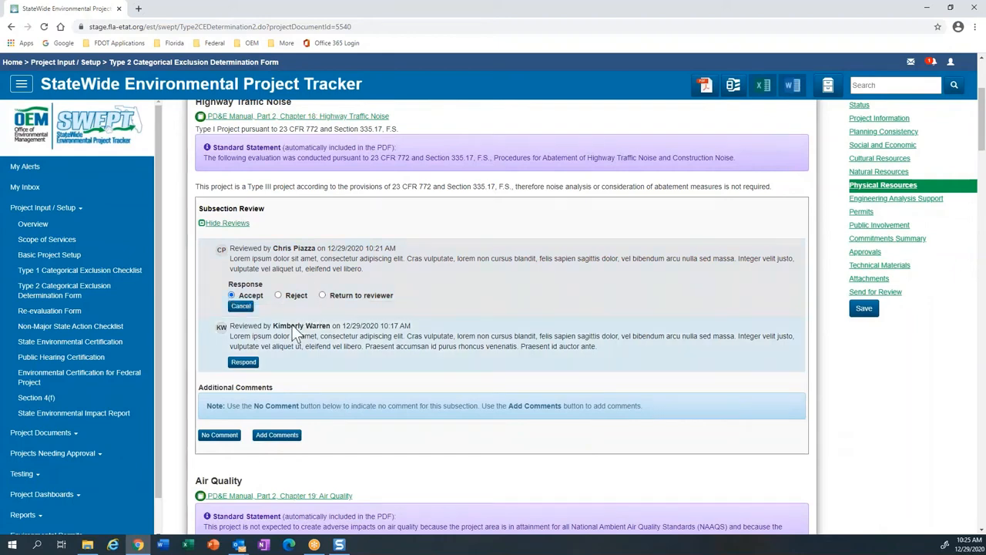
Submit the Physical Resources section as "Complete district review (this section is ready for approval)"
{"action": "scroll", "coordinate": [570, 247], "scroll_direction": "down", "scroll_amount": 10}
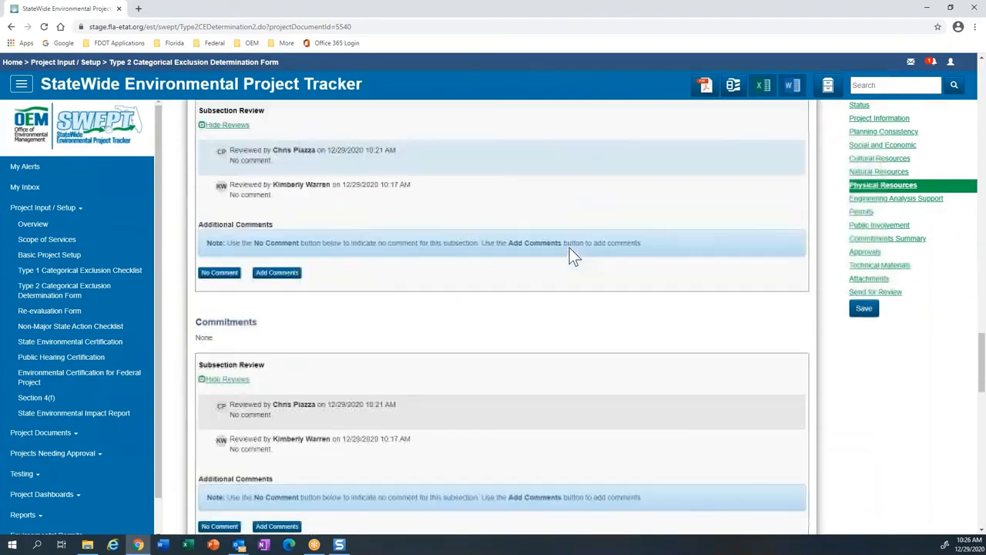
{"action": "scroll", "coordinate": [569, 248], "scroll_direction": "down", "scroll_amount": 8}
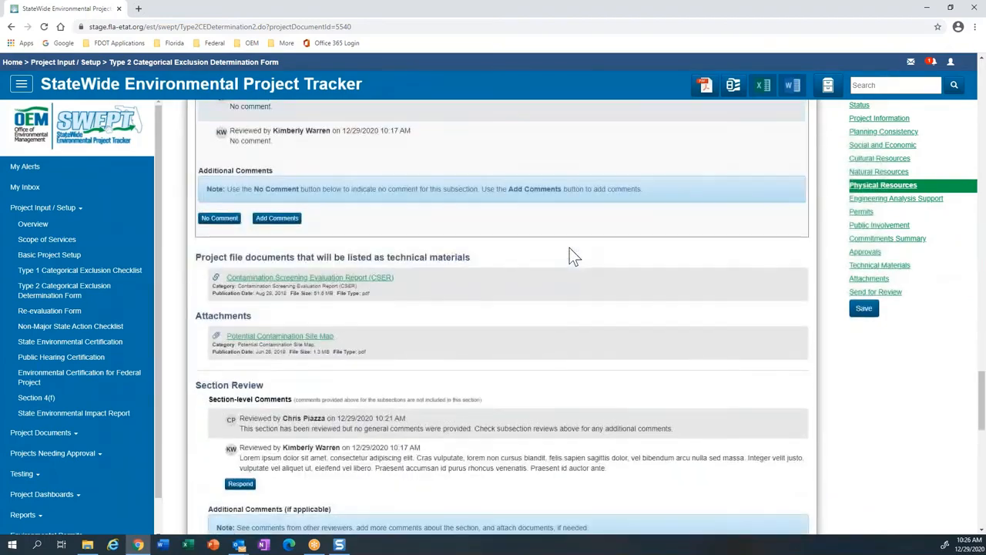
{"action": "scroll", "coordinate": [569, 248], "scroll_direction": "down", "scroll_amount": 4}
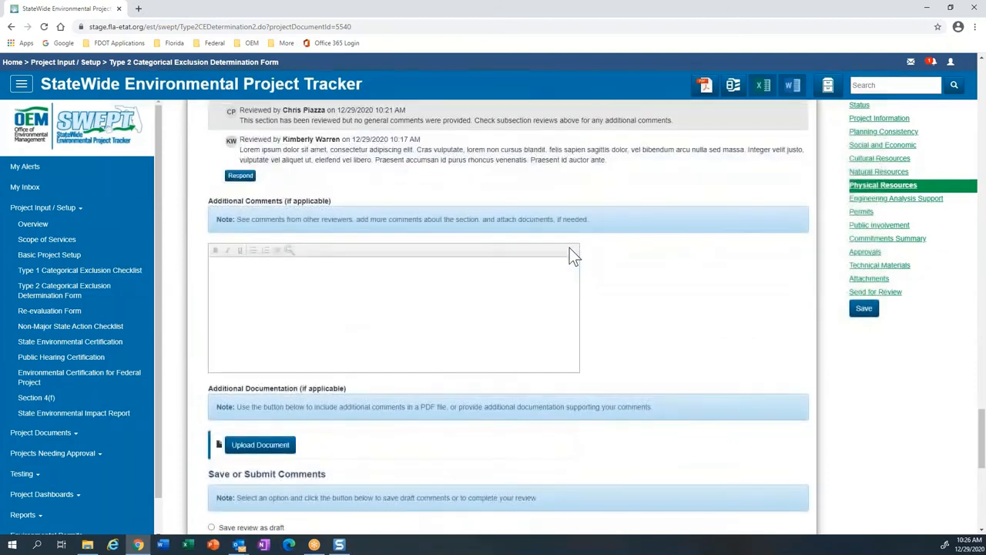
{"action": "scroll", "coordinate": [569, 247], "scroll_direction": "down", "scroll_amount": 3}
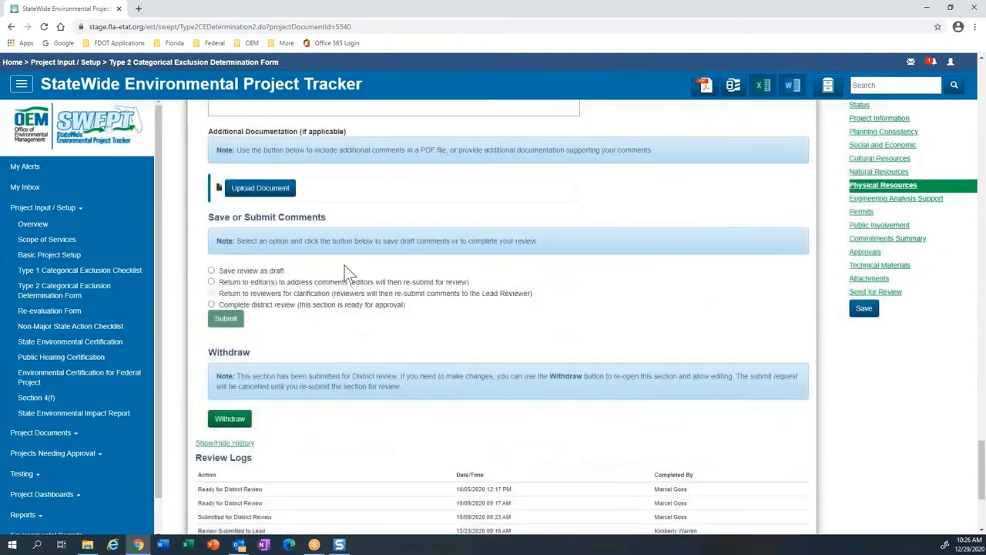
{"action": "left_click", "coordinate": [213, 283]}
{"action": "scroll", "coordinate": [215, 257], "scroll_direction": "down", "scroll_amount": 1}
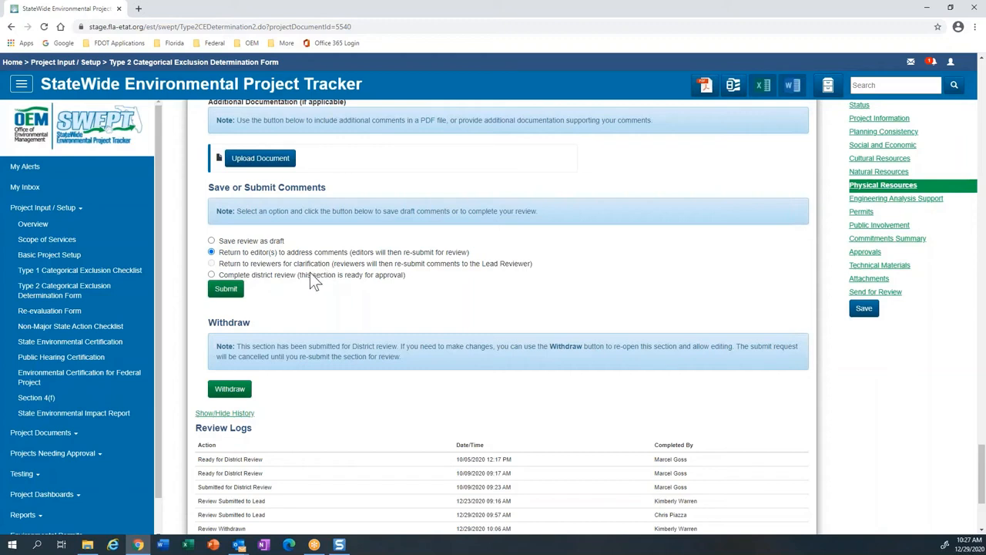
{"action": "left_click", "coordinate": [211, 276]}
{"action": "left_click", "coordinate": [226, 293]}
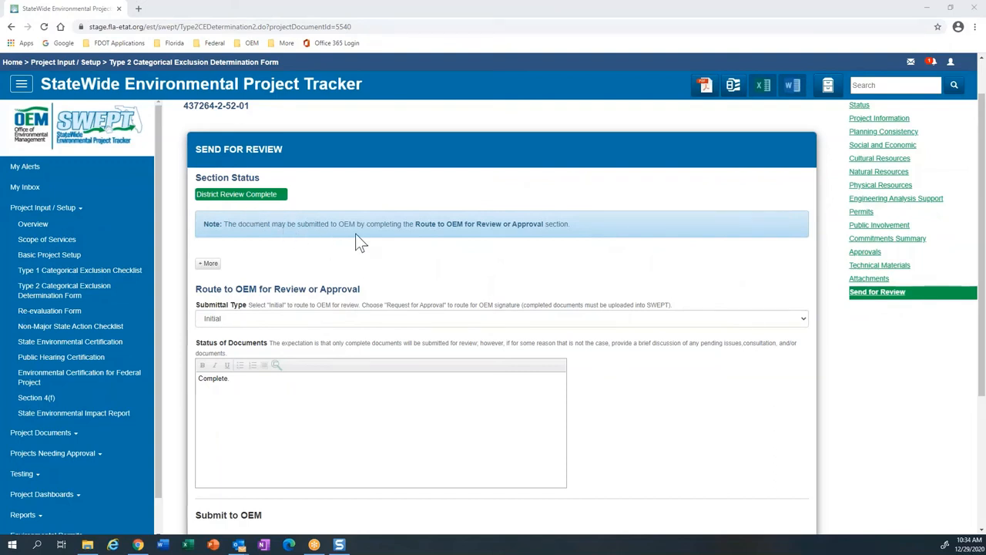
Check the district status of the individual sections in Send for Review, and submit the initial OEM routing with the Send to PM option
{"action": "left_click", "coordinate": [209, 264]}
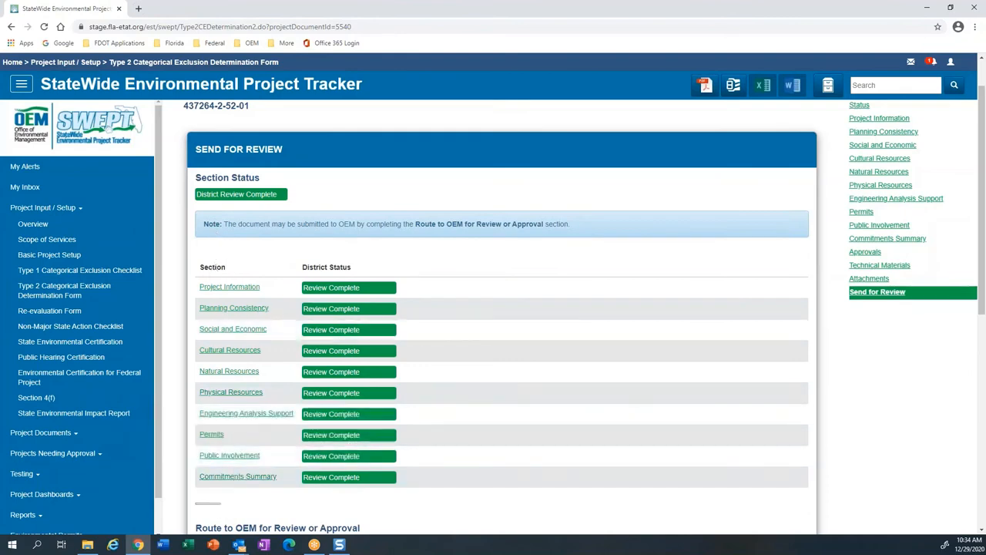
{"action": "left_click", "coordinate": [208, 504]}
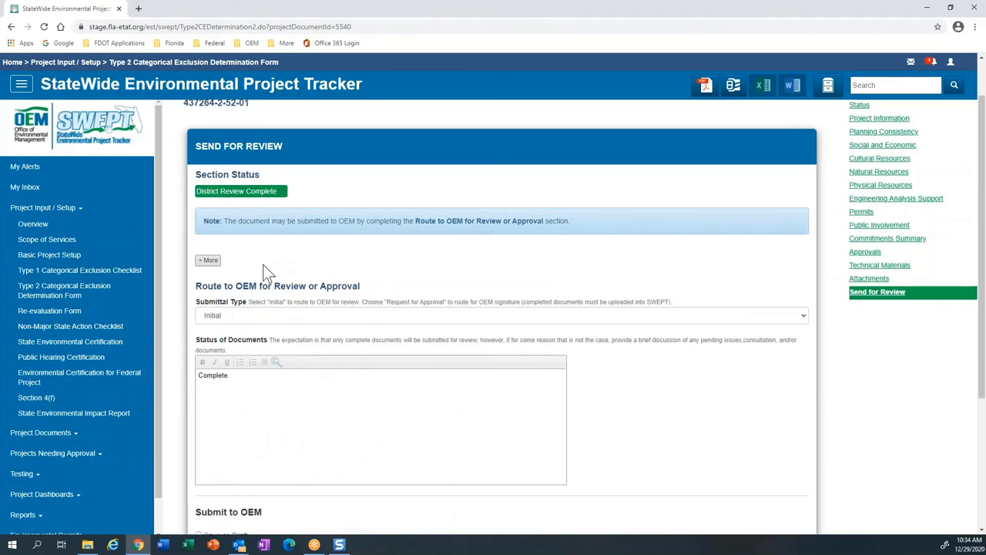
{"action": "scroll", "coordinate": [263, 266], "scroll_direction": "down", "scroll_amount": 1}
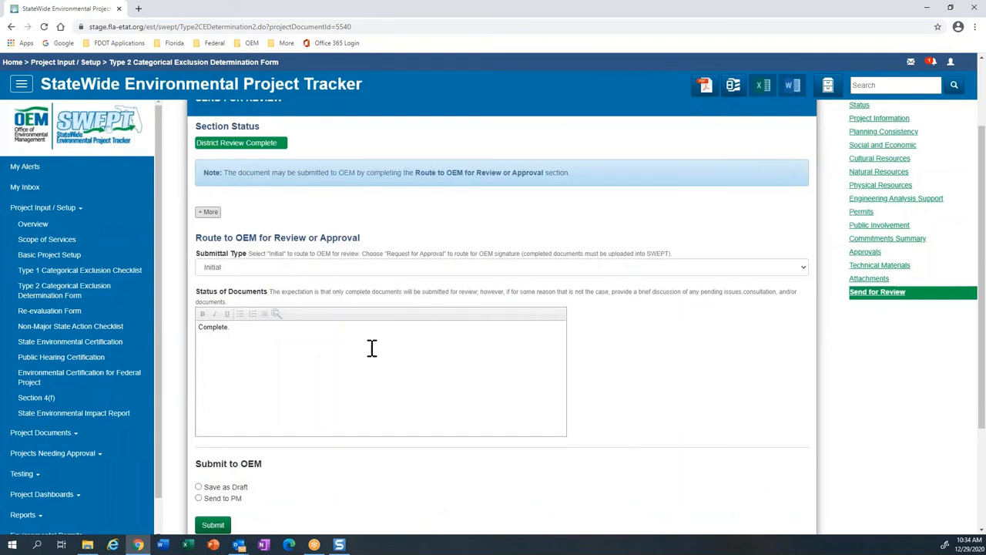
{"action": "scroll", "coordinate": [368, 358], "scroll_direction": "down", "scroll_amount": 1}
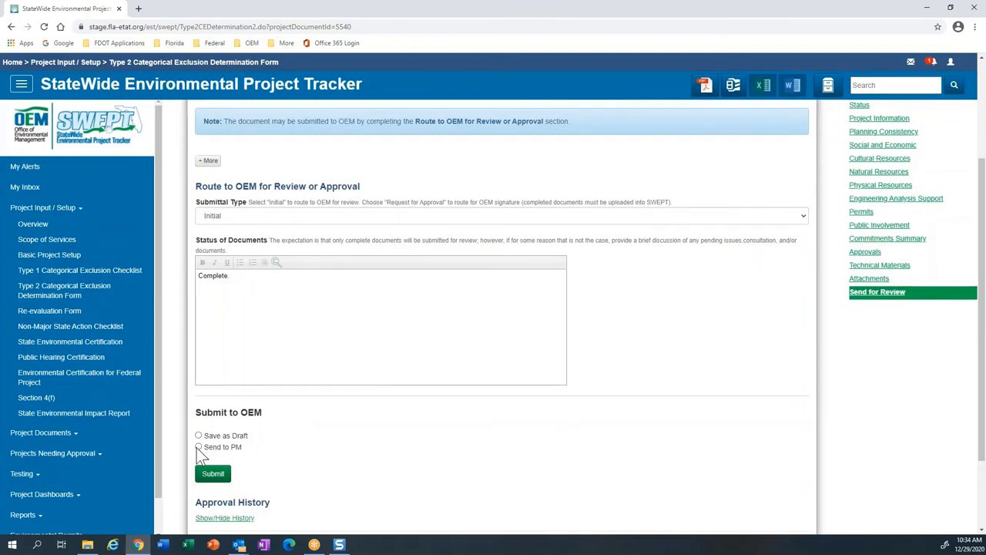
{"action": "left_click", "coordinate": [213, 478]}
{"action": "left_click", "coordinate": [212, 475]}
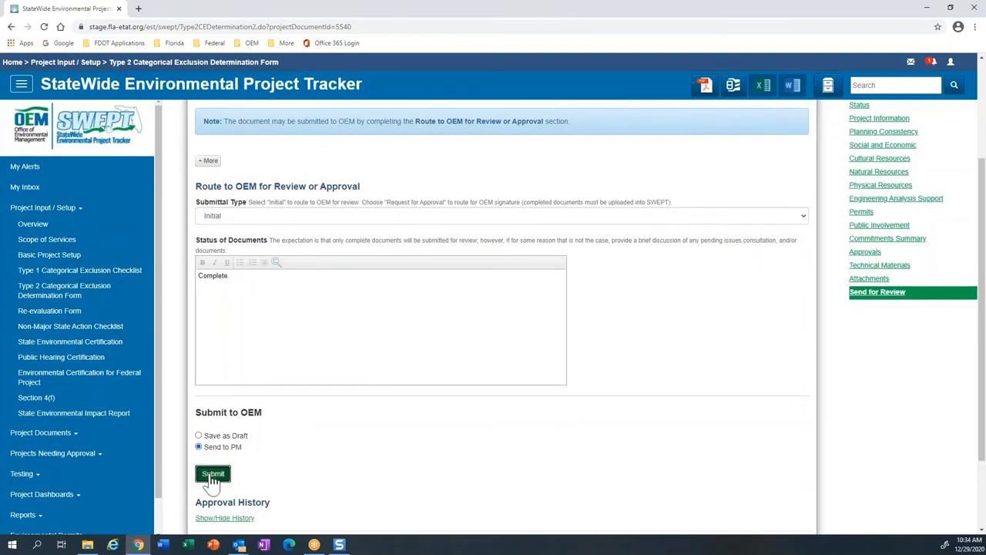